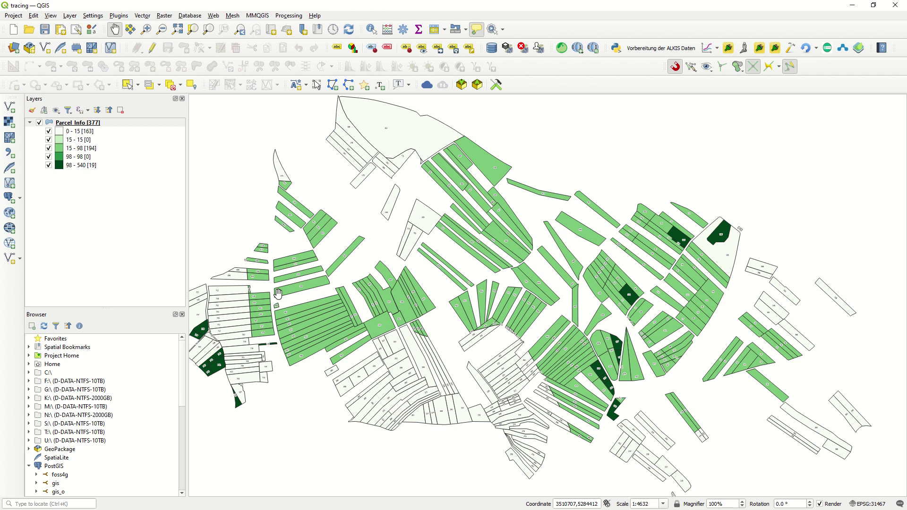
- Open the plugin manager, filter to qgis2web and confirm version 3.18.2 is installed
click(119, 16)
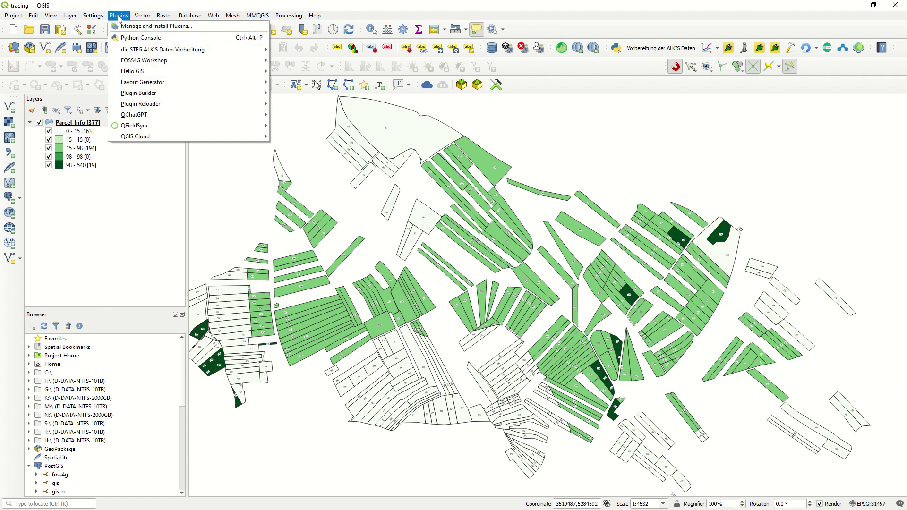
click(188, 40)
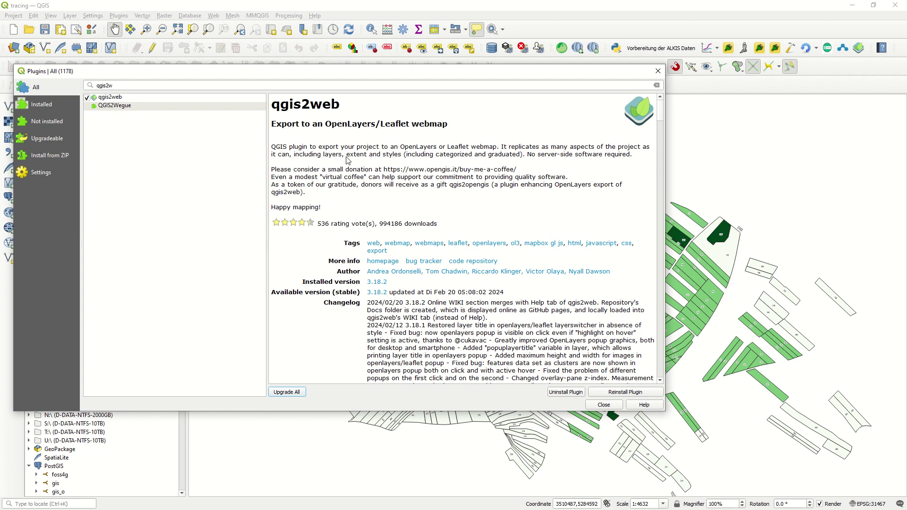
drag(668, 130, 727, 130)
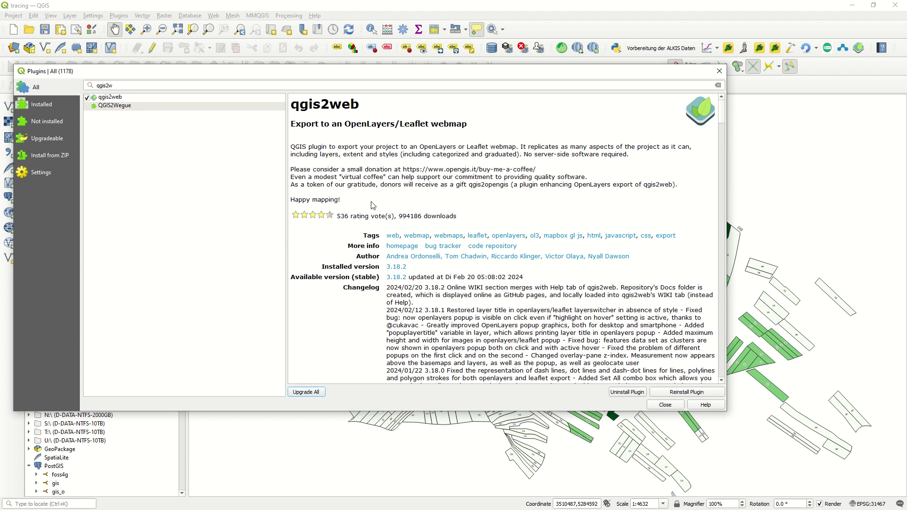
scroll(505, 242, down, 1)
scroll(505, 242, up, 1)
click(112, 99)
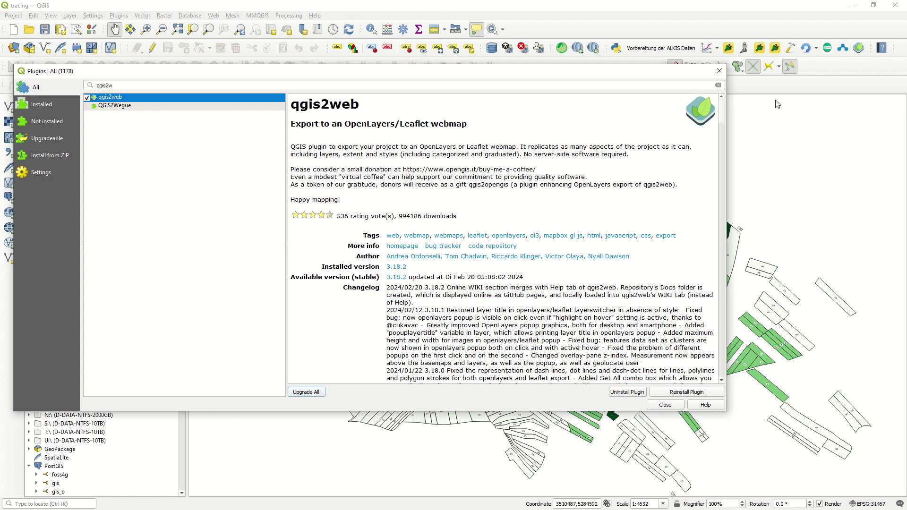
- Close the plugin manager and open Parcel_Info's properties to review its five-class graduated Price symbology
click(719, 72)
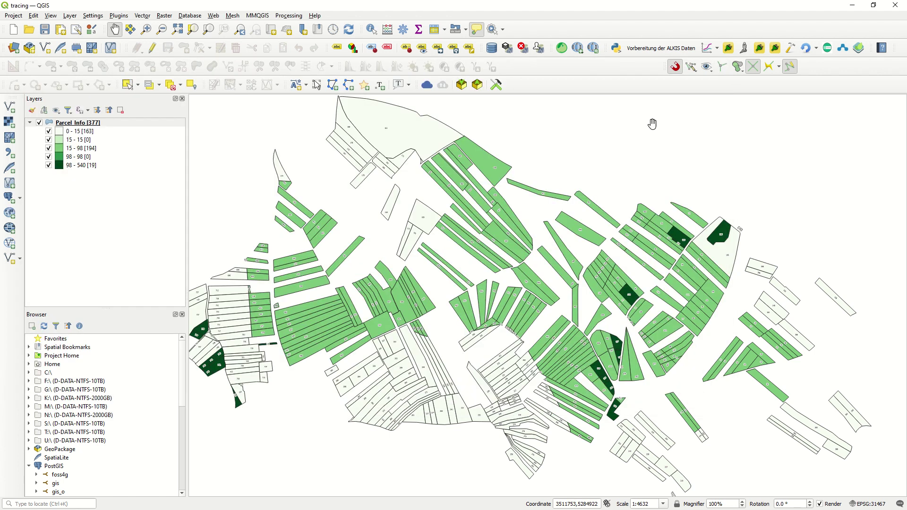
drag(578, 386, 607, 392)
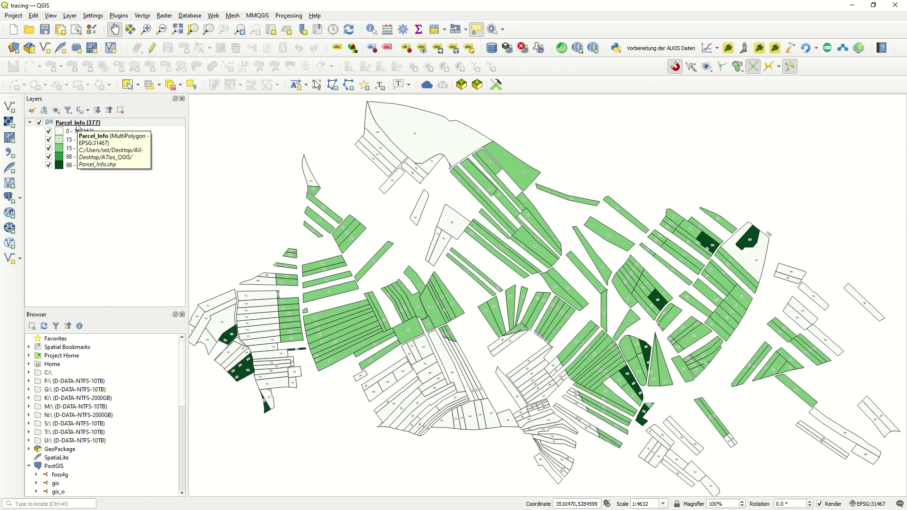
right_click(77, 127)
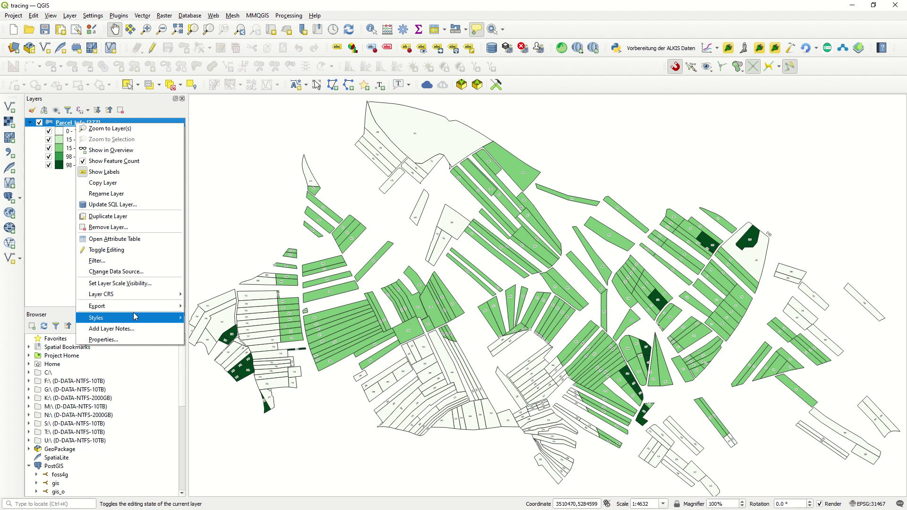
click(264, 274)
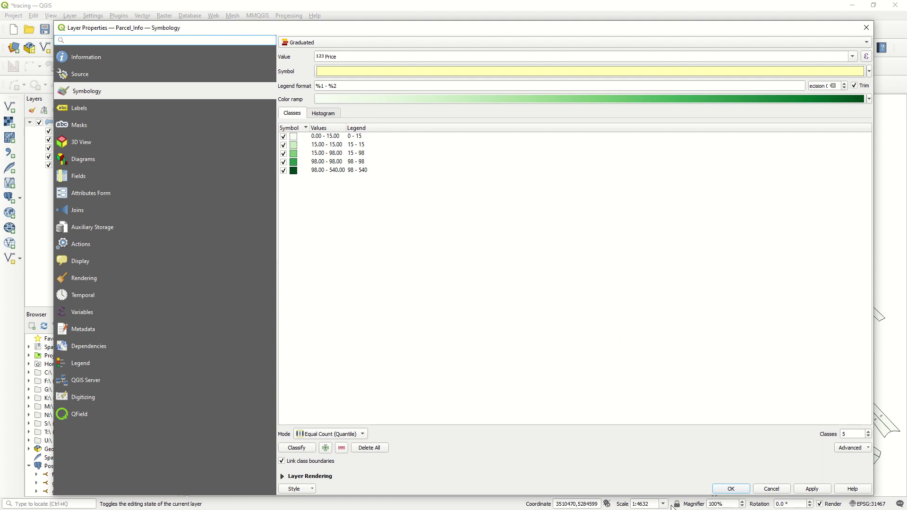
- Close Parcel_Info's layer properties and launch the qgis2web Create web map export
click(732, 490)
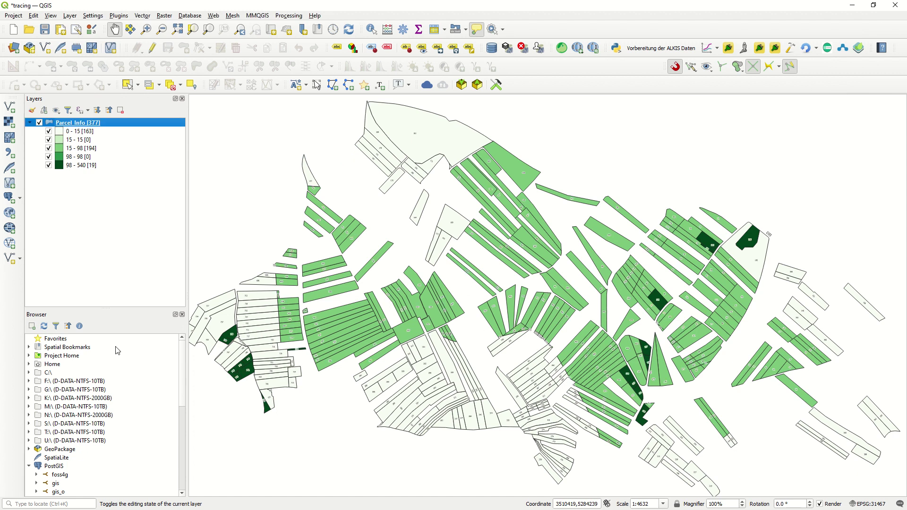
click(858, 48)
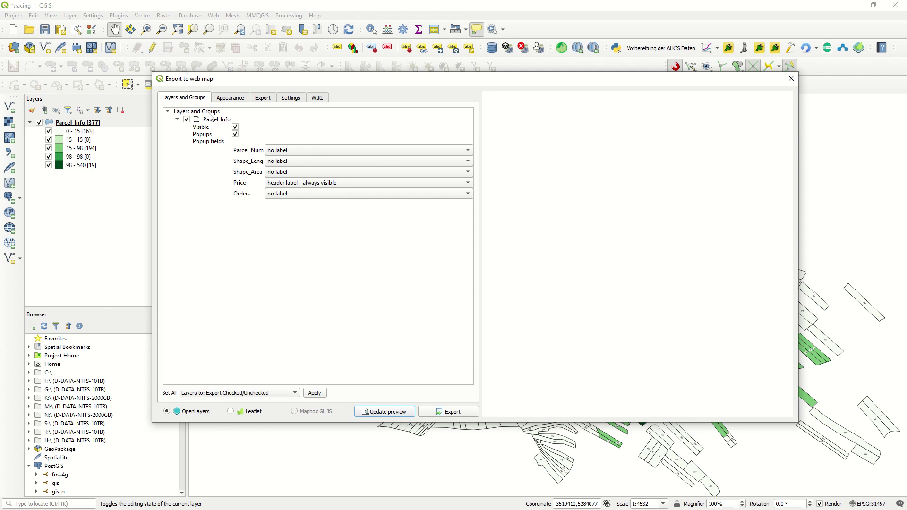
- Set Parcel_Num's popup field to 'inline label - always visible'
click(168, 112)
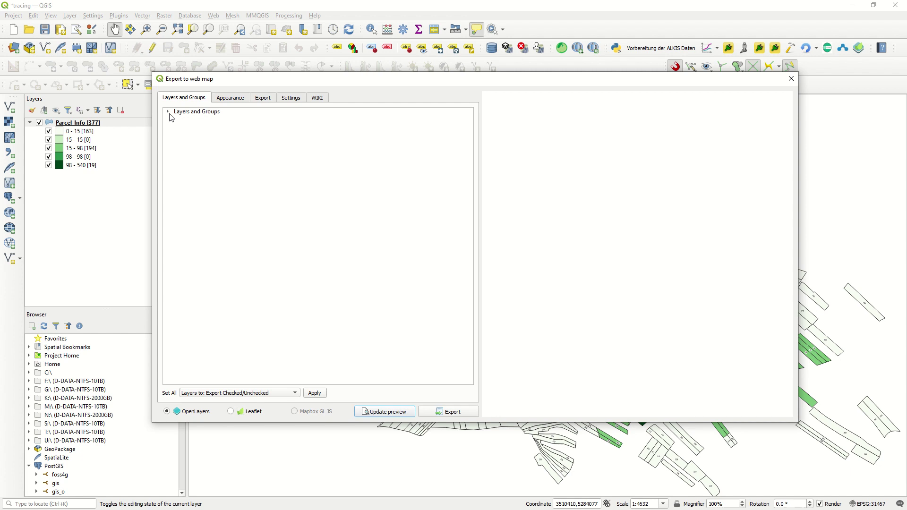
click(168, 112)
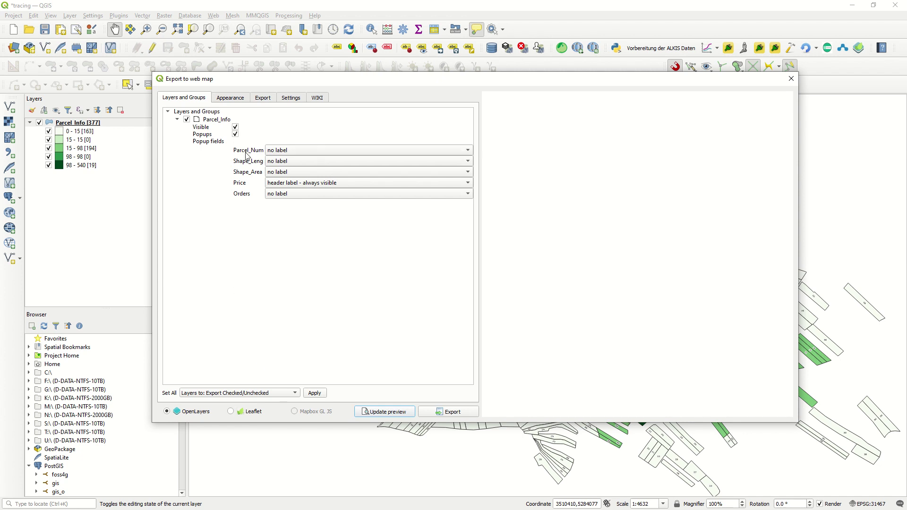
click(297, 155)
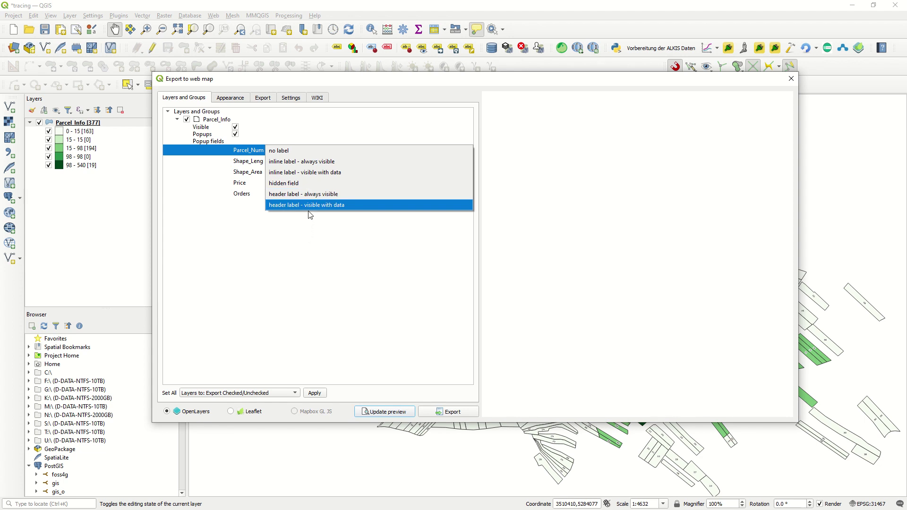
click(326, 161)
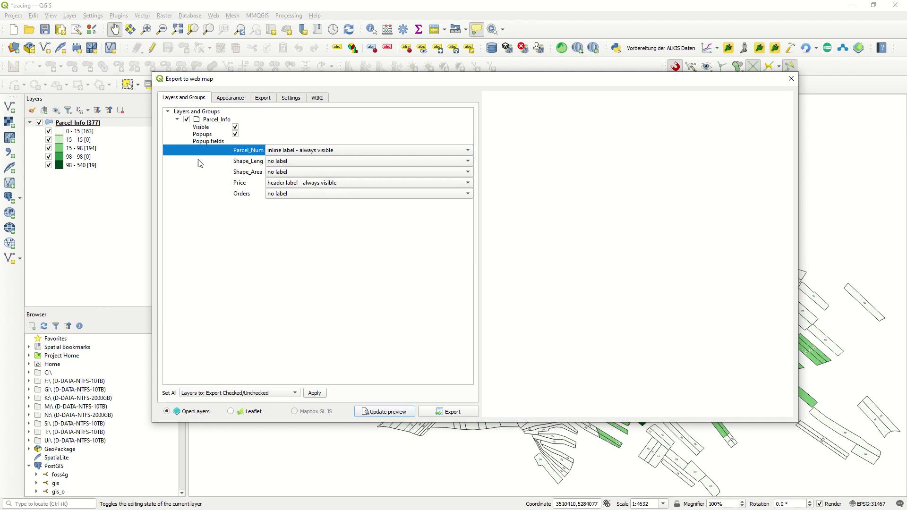
click(228, 98)
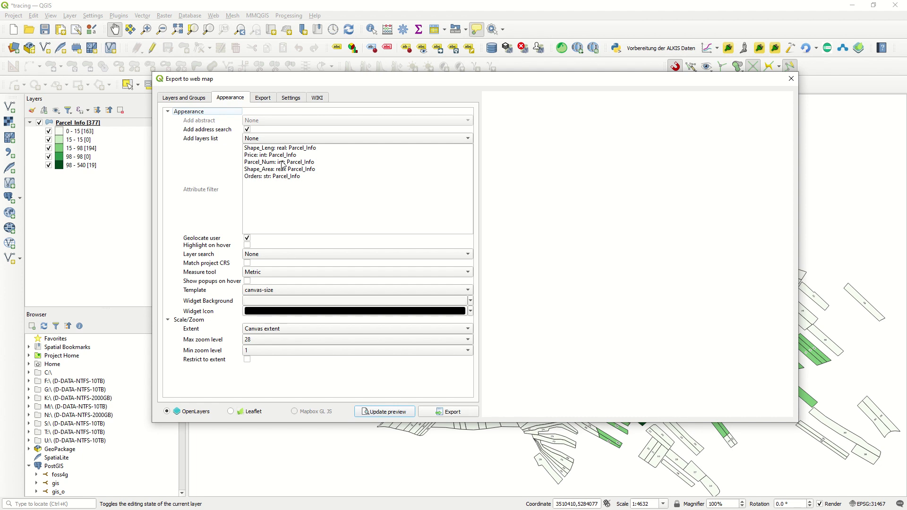
- Enable hover highlighting, Parcel_Num layer search, metric measure tool and canvas-size template, then update the preview
click(273, 177)
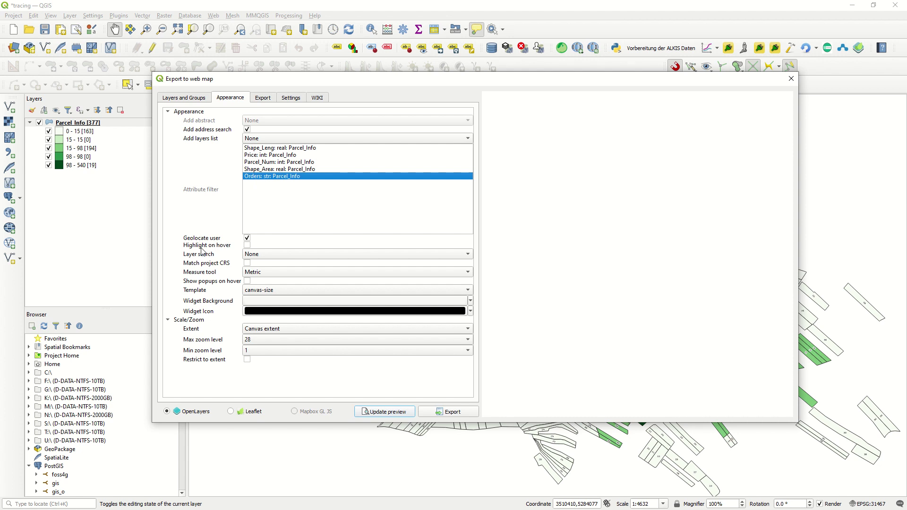
click(247, 245)
click(257, 256)
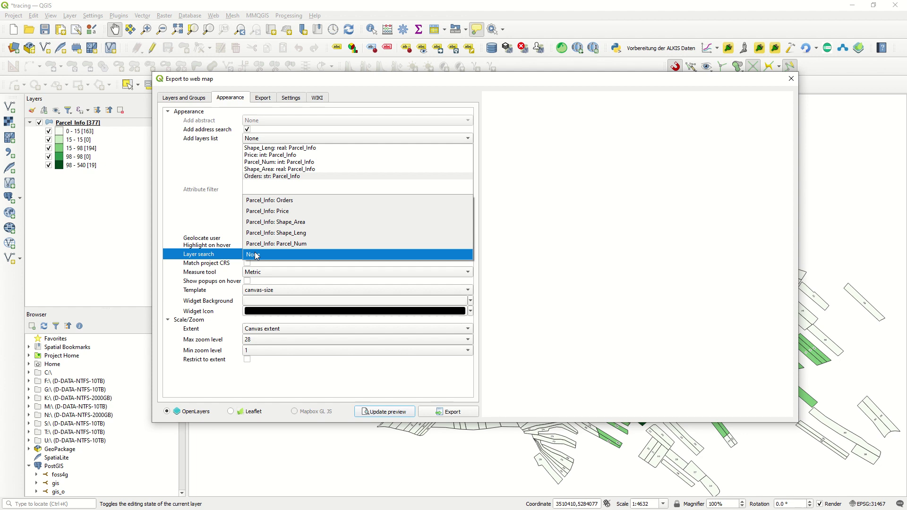
click(280, 245)
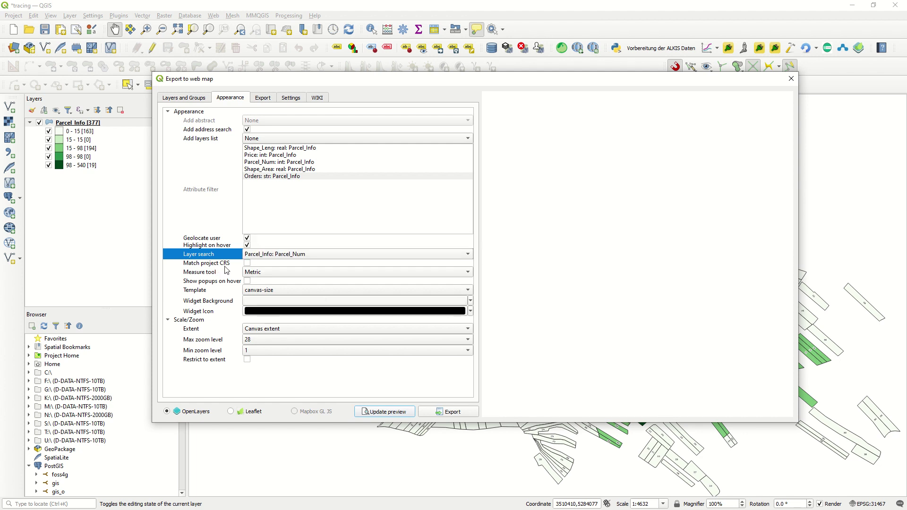
click(259, 274)
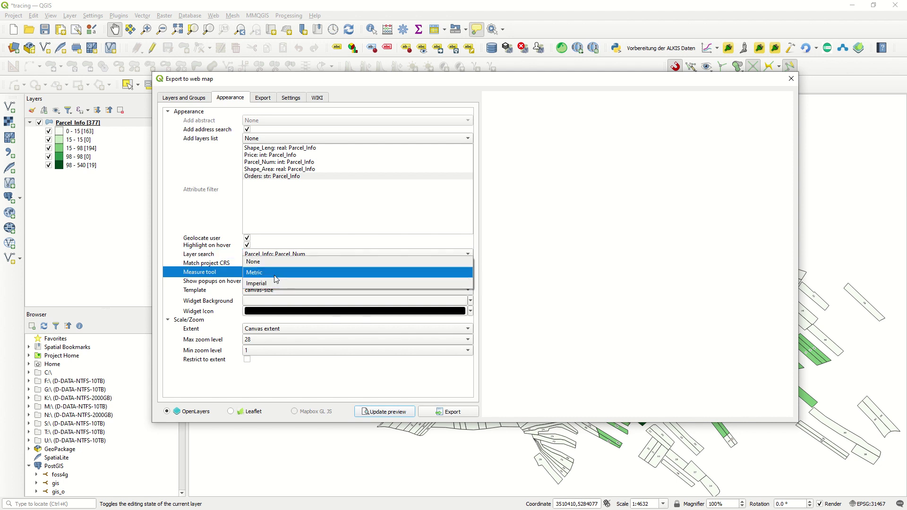
click(274, 278)
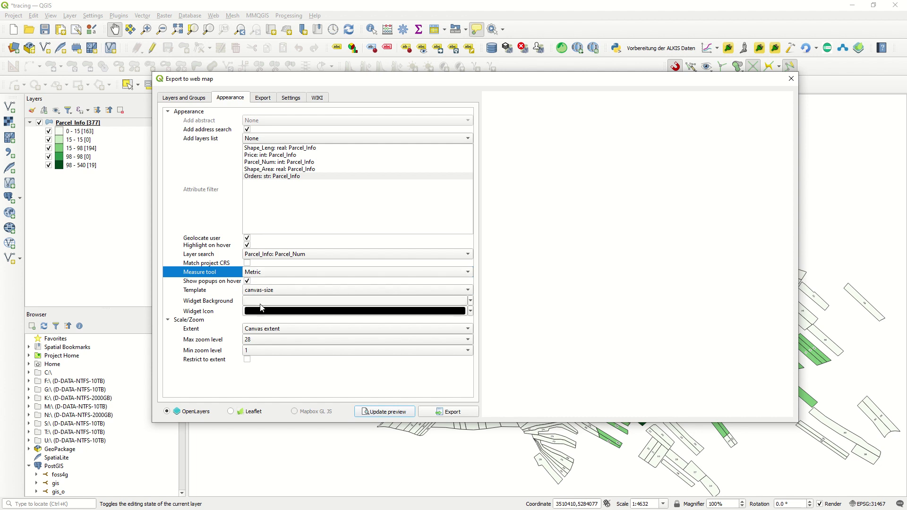
click(271, 290)
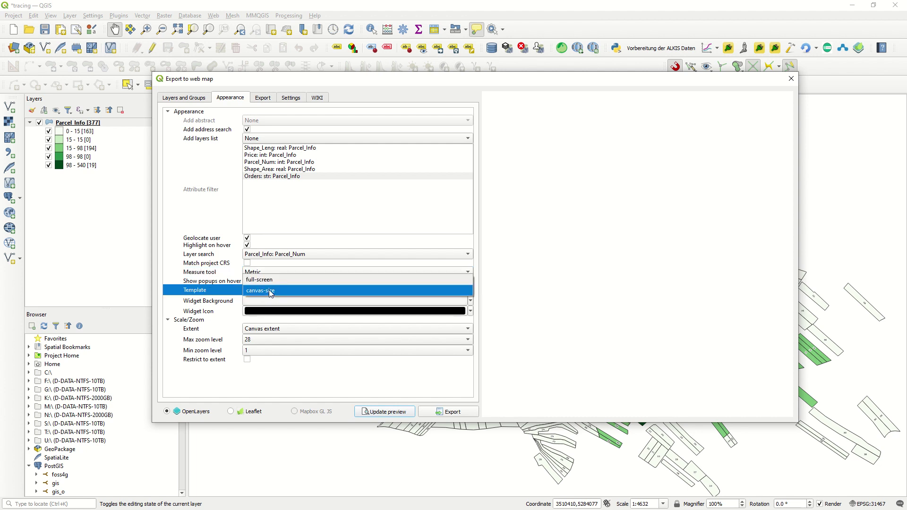
click(271, 291)
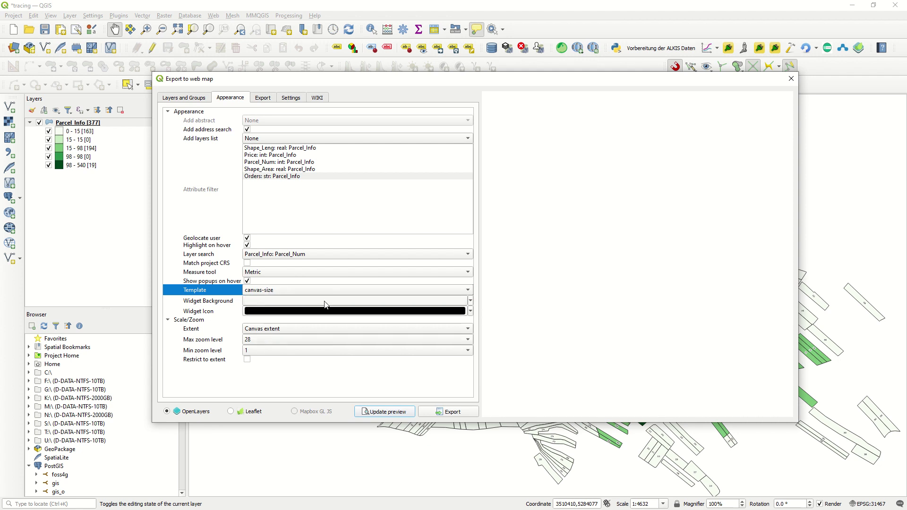
click(401, 412)
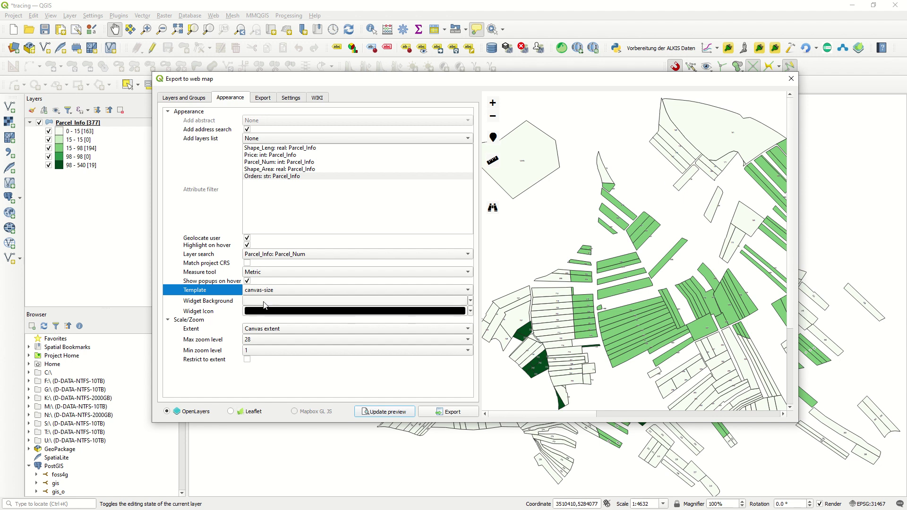
- Make the web map widget background red and the widget icons blue, refreshing the preview
click(264, 303)
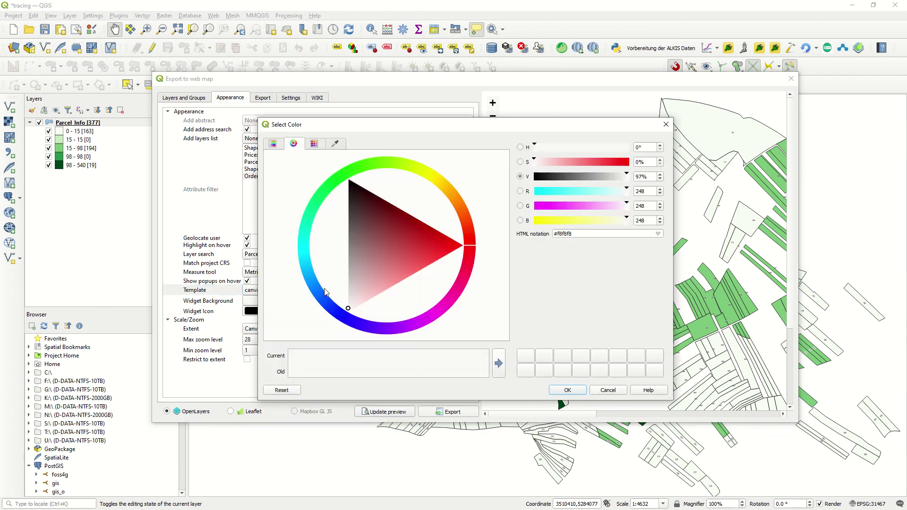
click(410, 251)
click(574, 391)
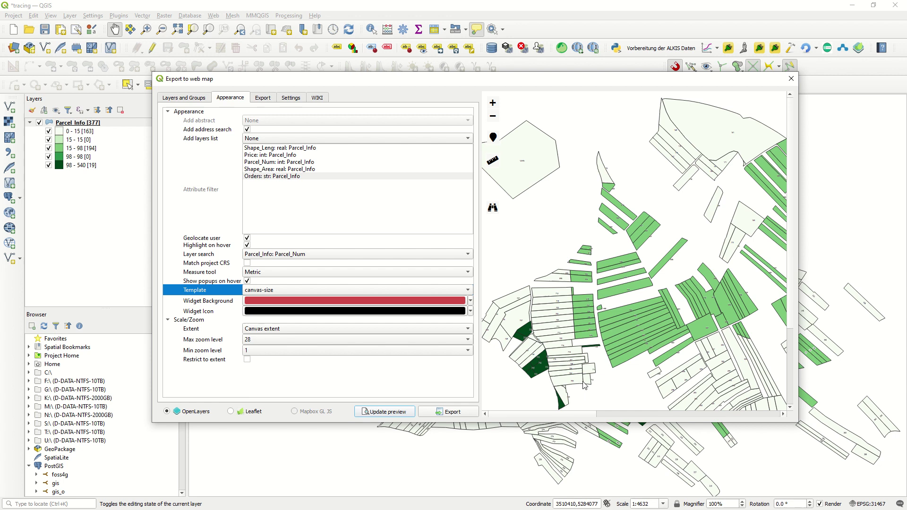
click(399, 418)
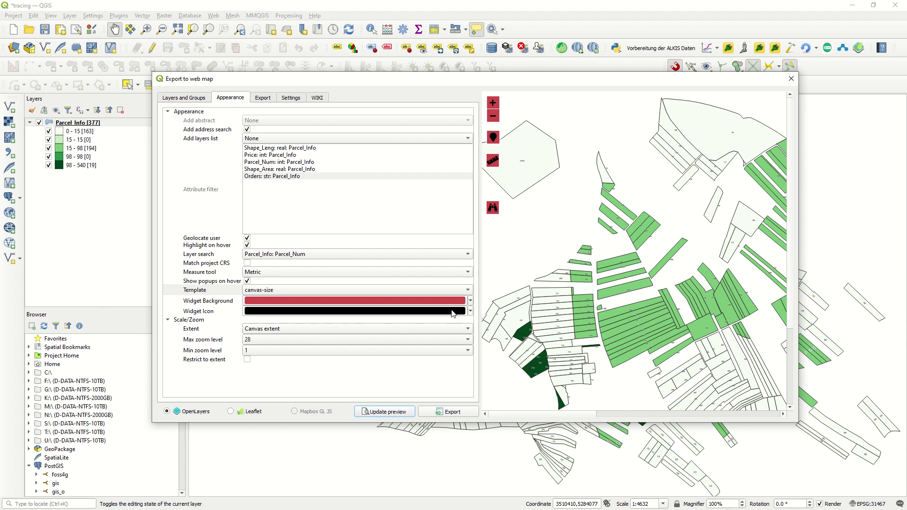
click(471, 312)
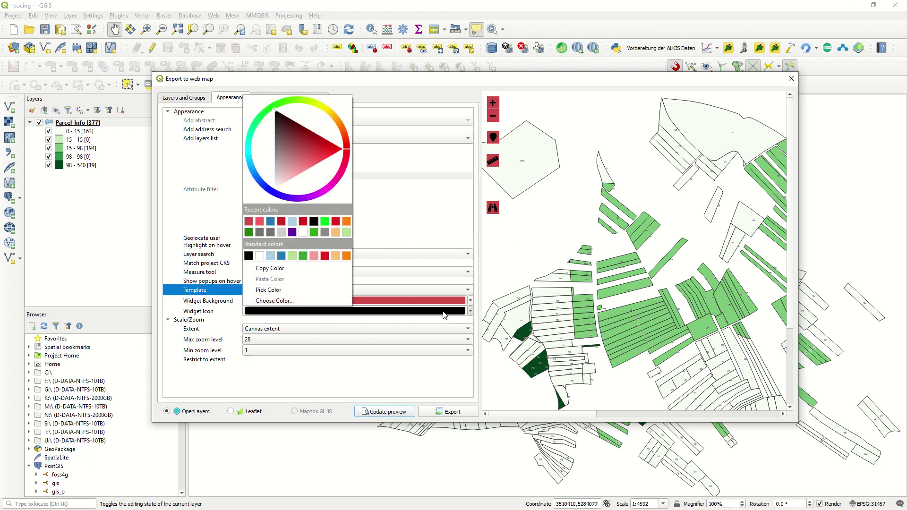
click(270, 222)
click(397, 410)
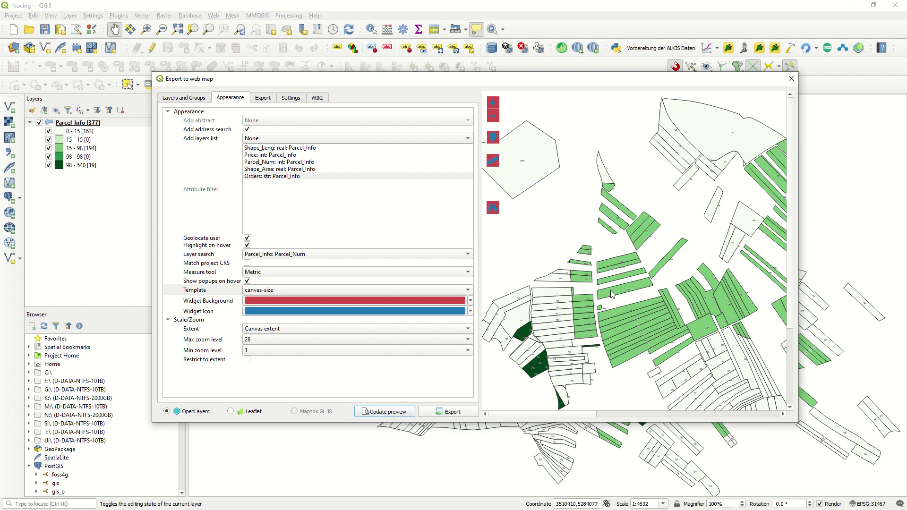
- Zoom in on the preview map, try its parcel search, and show the Export settings
scroll(667, 320, down, 1)
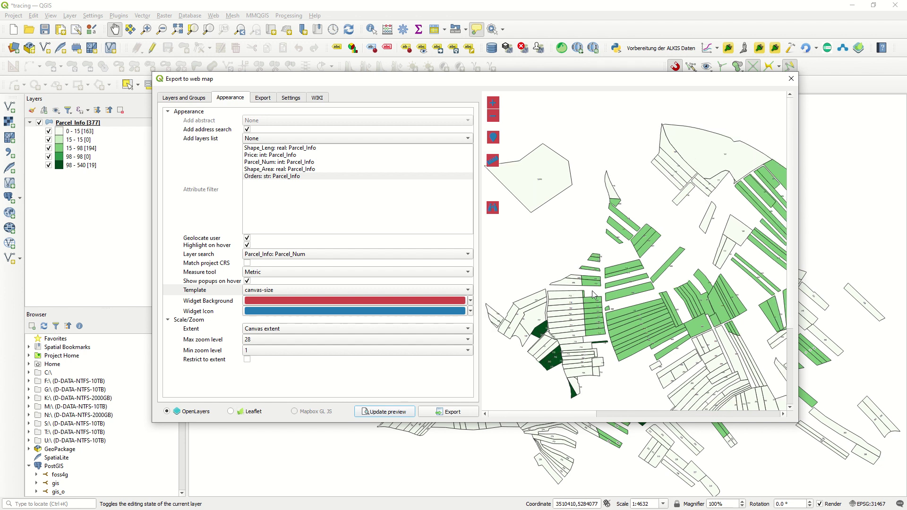
scroll(644, 304, up, 1)
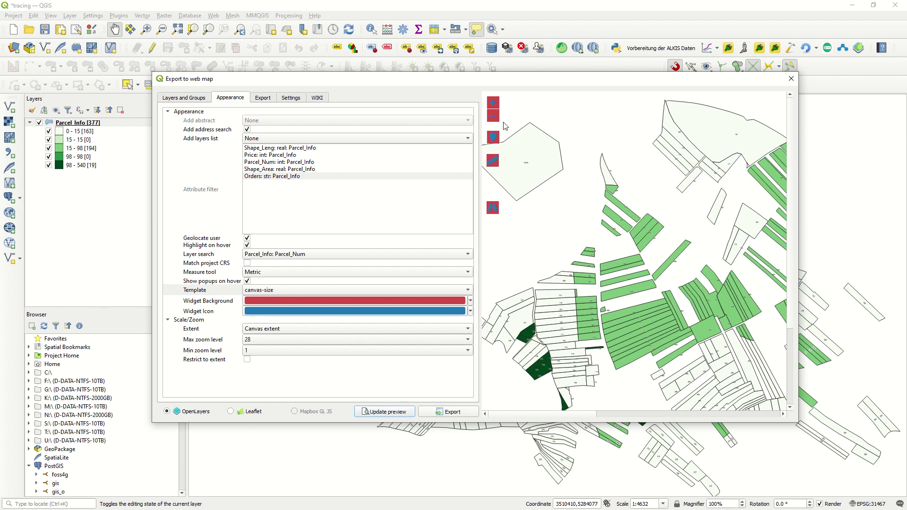
click(493, 103)
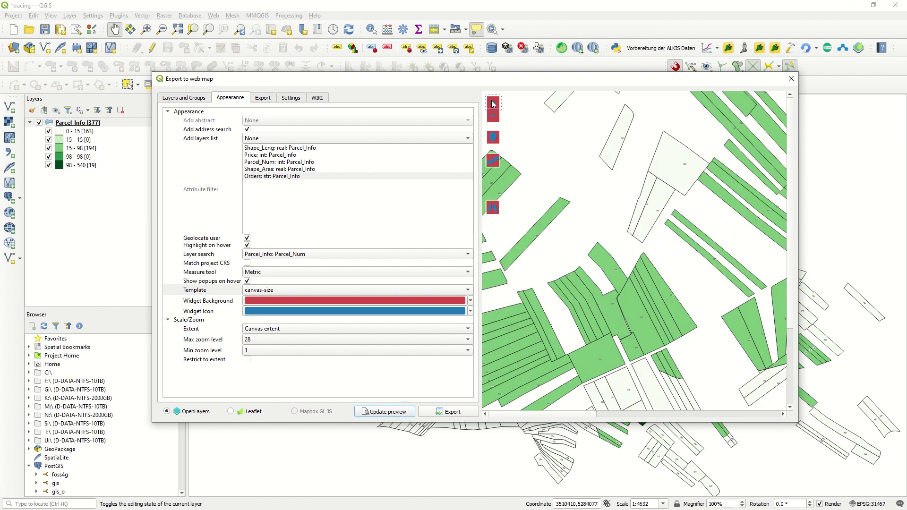
click(494, 207)
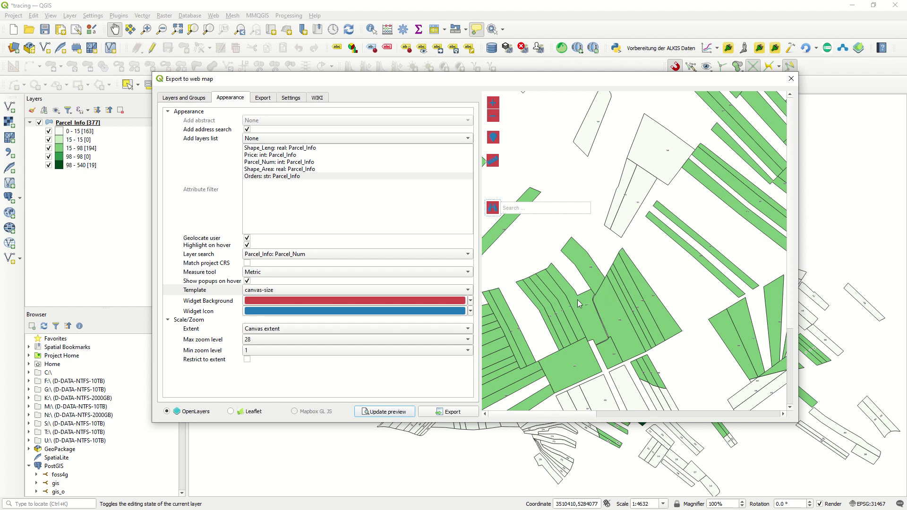
click(270, 98)
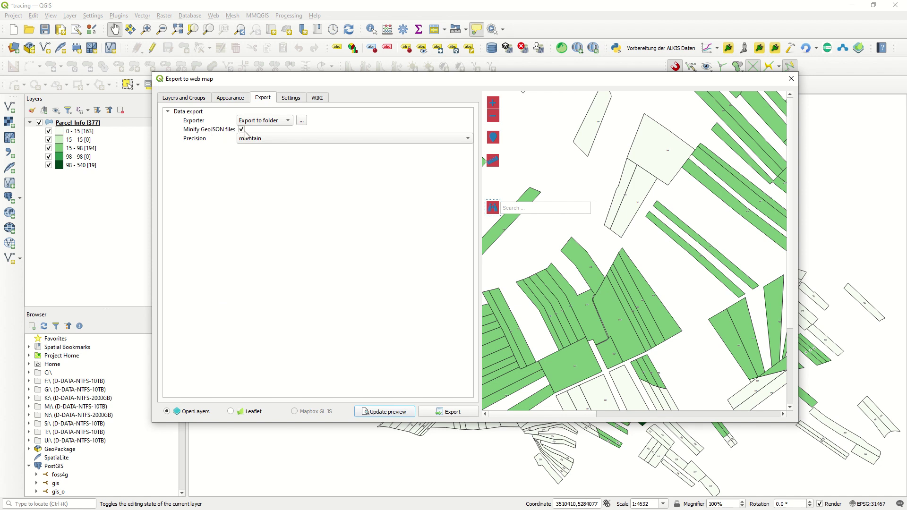
- Browse the Settings and WIKI documentation tabs, then return to the Appearance and Export settings
click(290, 99)
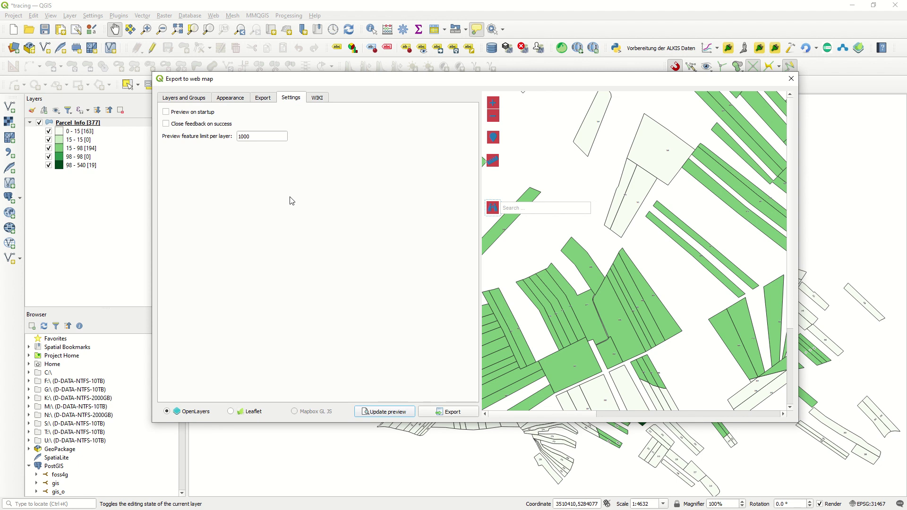
click(317, 97)
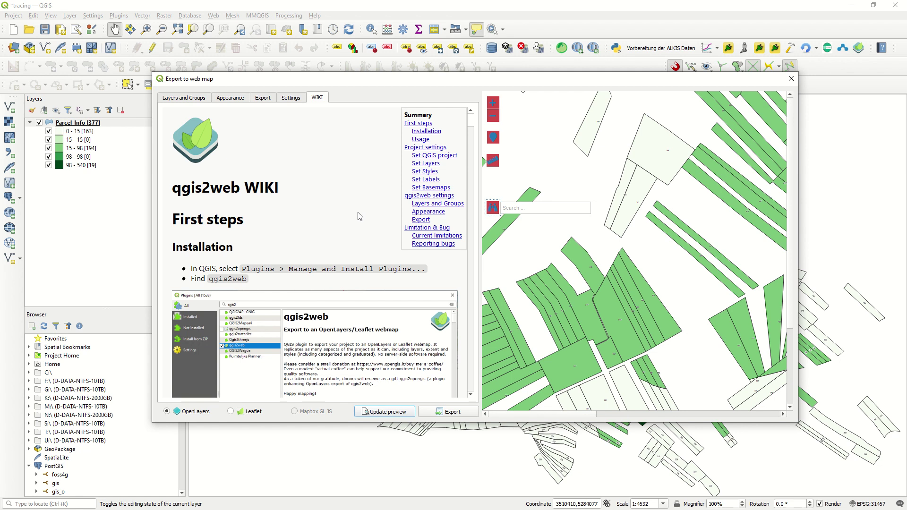
scroll(360, 216, down, 10)
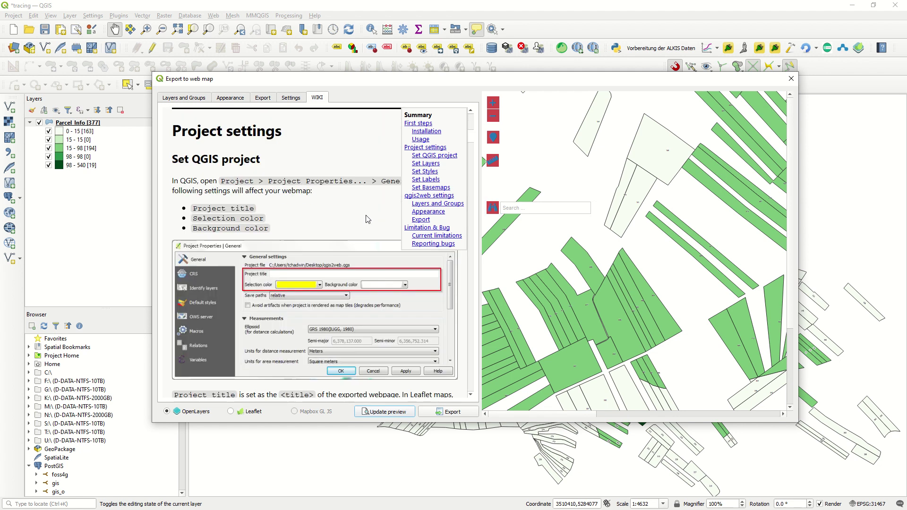
scroll(368, 216, down, 10)
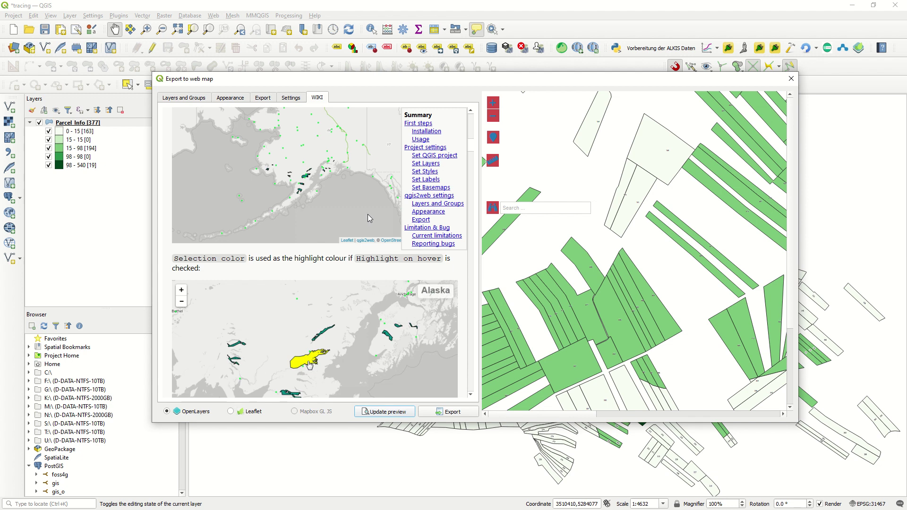
scroll(368, 220, down, 4)
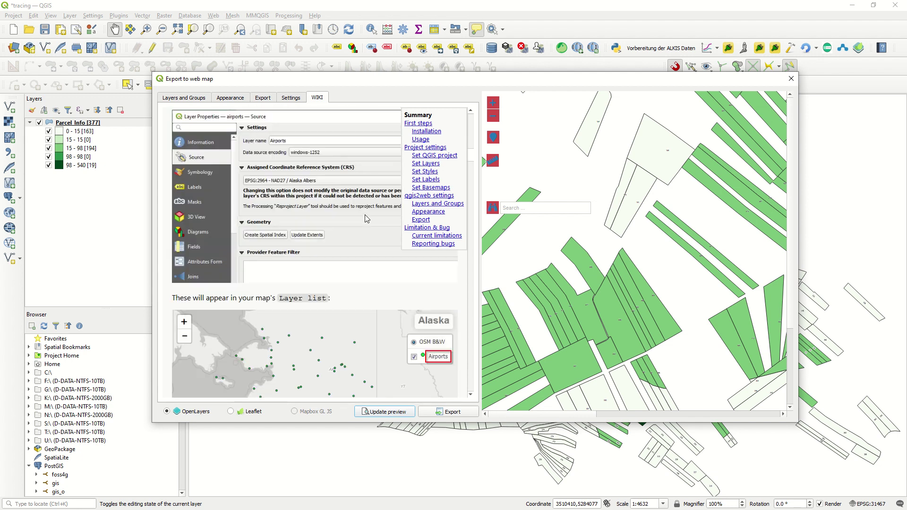
scroll(363, 216, down, 4)
scroll(358, 221, up, 4)
click(239, 99)
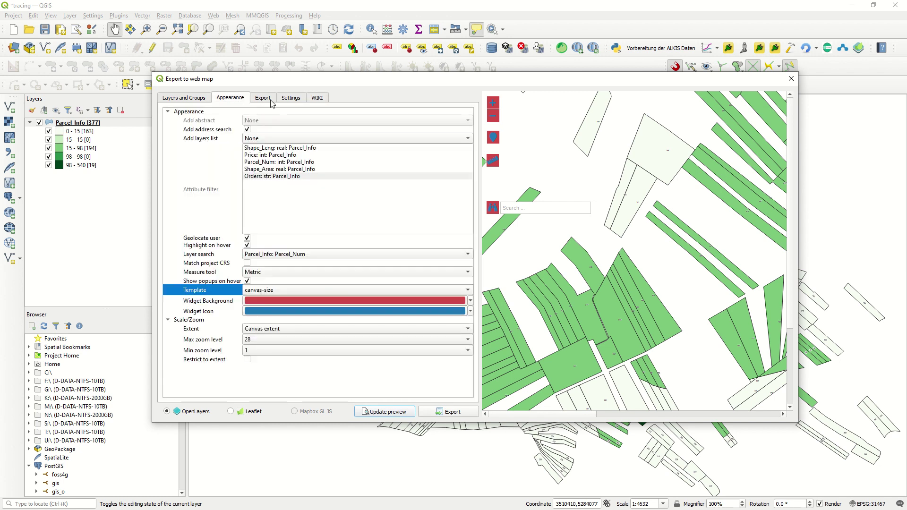
click(264, 99)
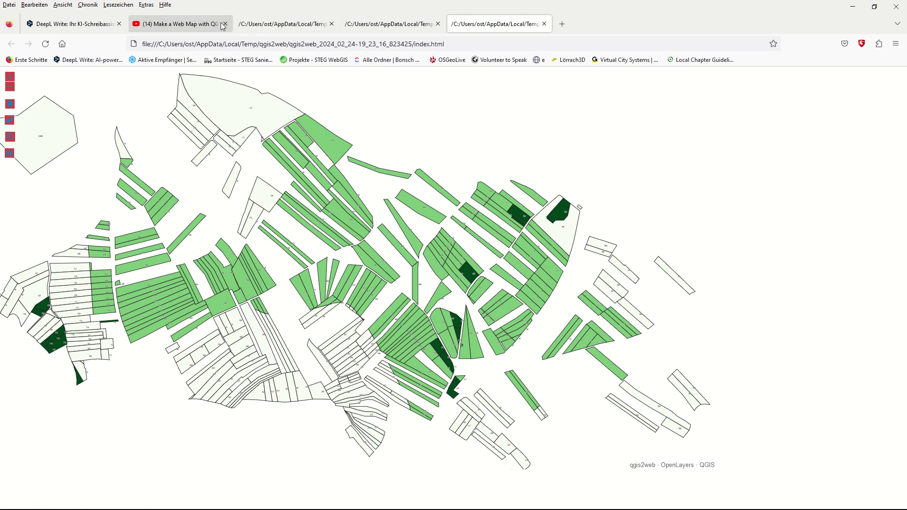
- Close the tutorial video and DeepL Write tabs, then hover parcels for popups and zoom in
click(224, 24)
click(119, 24)
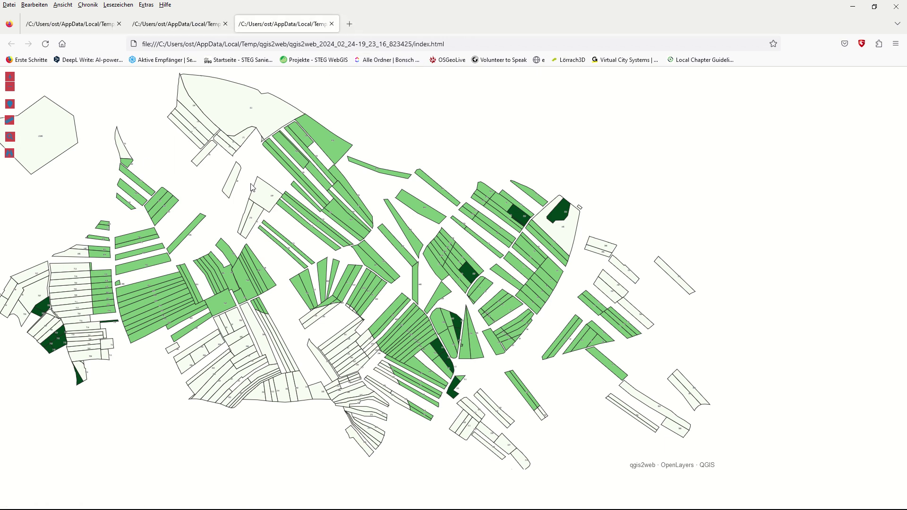
mouse_move(316, 299)
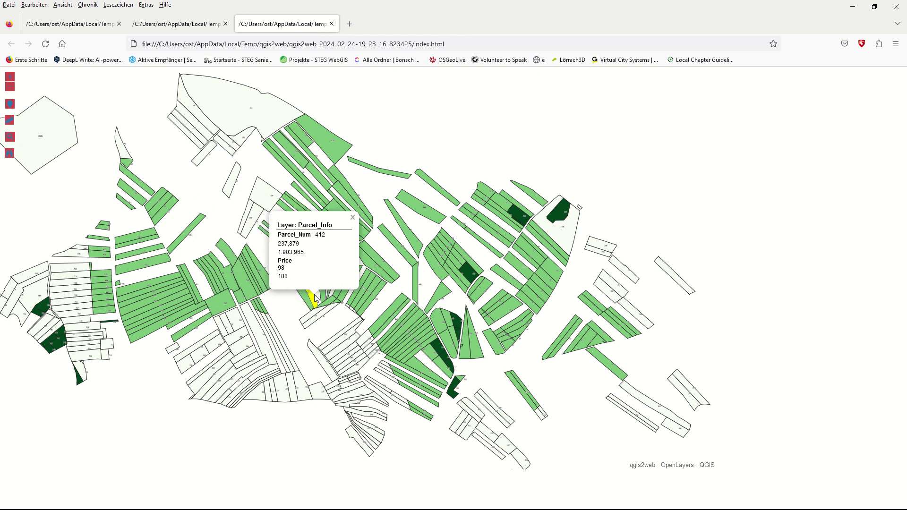
mouse_move(357, 204)
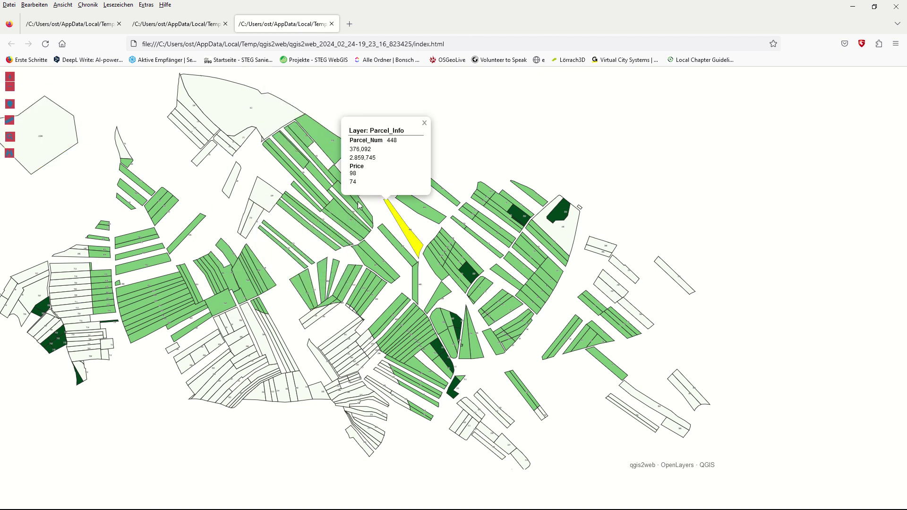
mouse_move(429, 222)
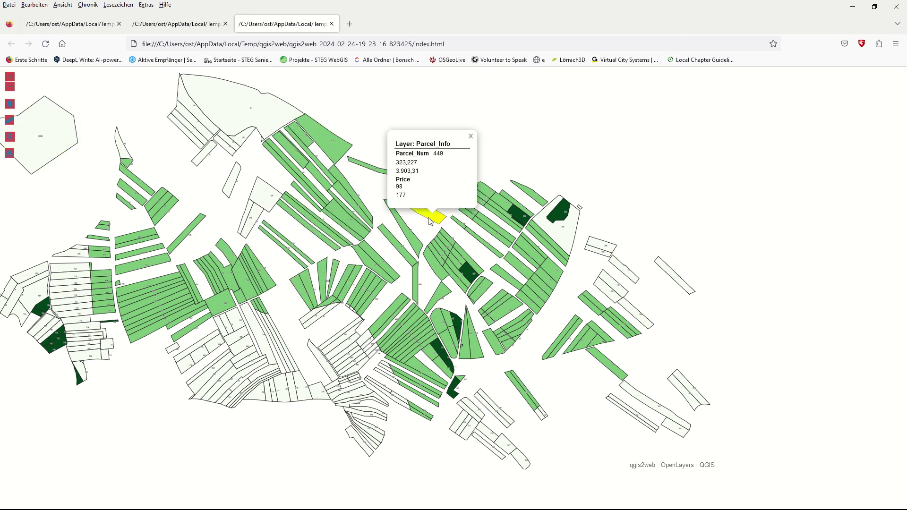
click(9, 76)
mouse_move(418, 281)
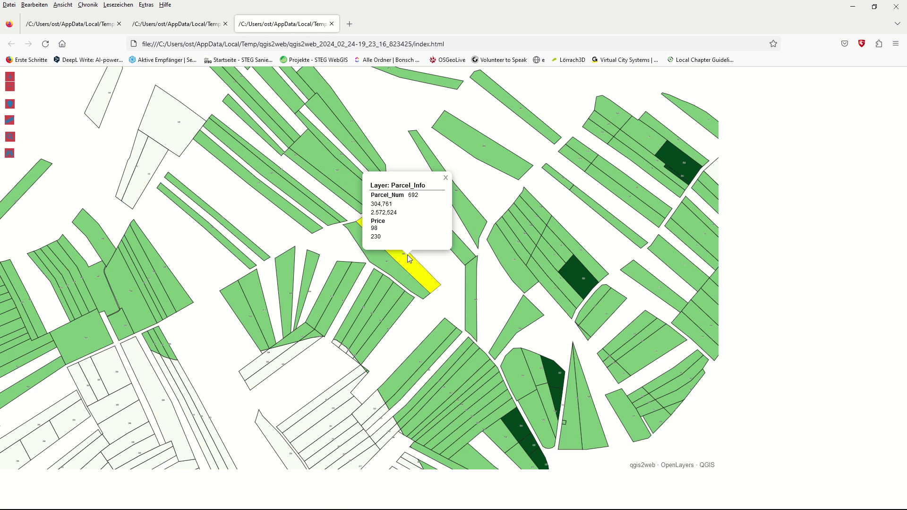
mouse_move(389, 267)
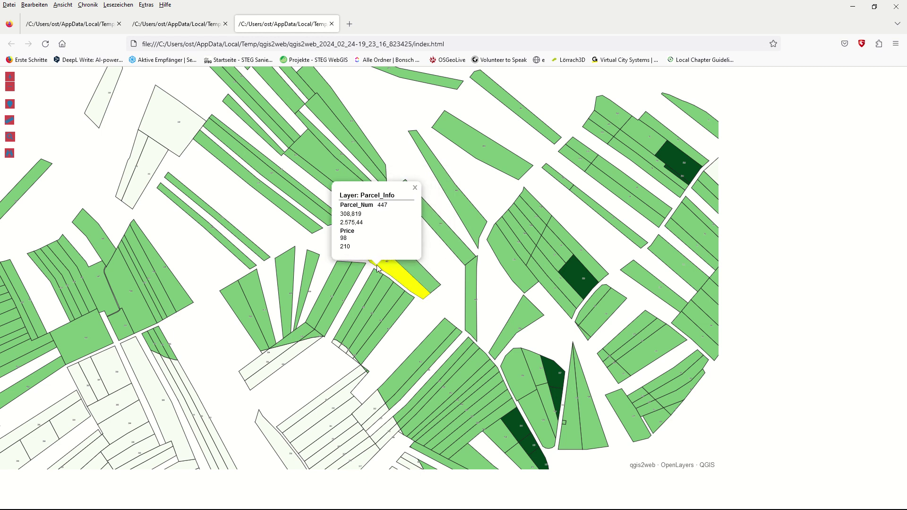
- Search the web map by parcel number and jump to parcel 195 from the suggestions
click(11, 139)
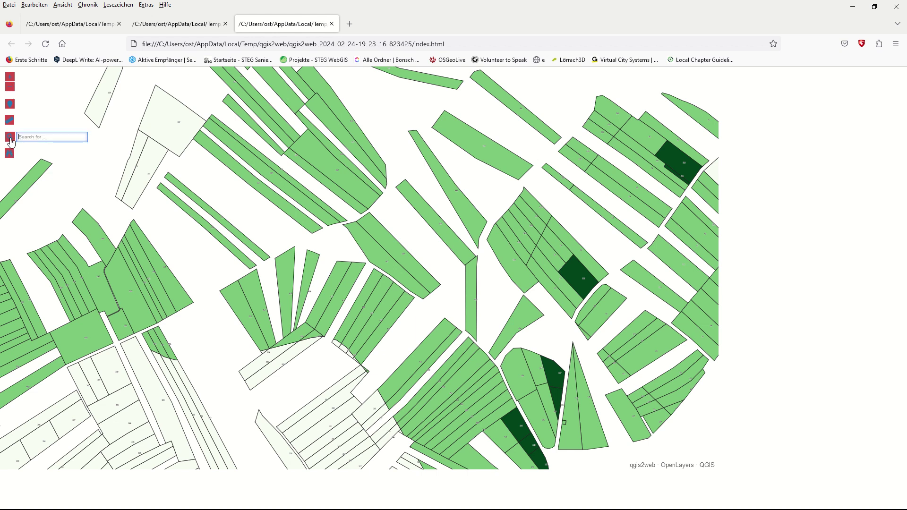
click(10, 155)
click(35, 154)
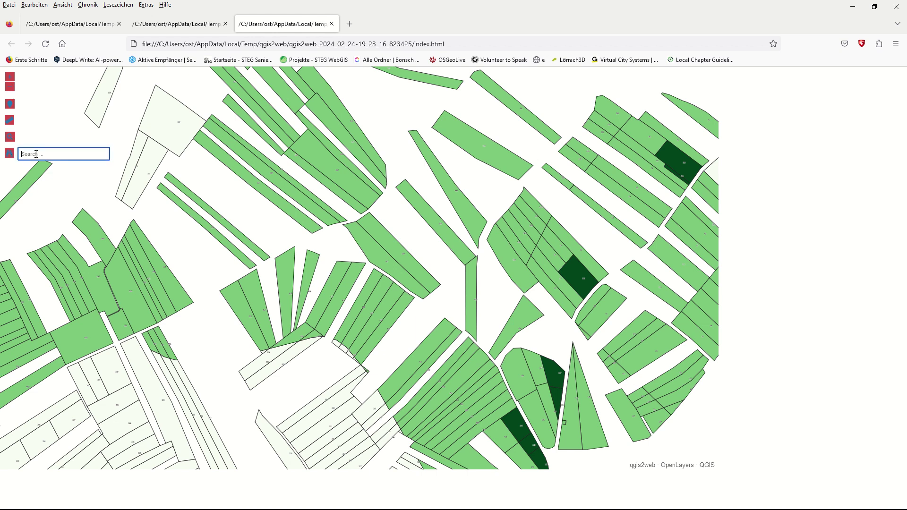
text(1)
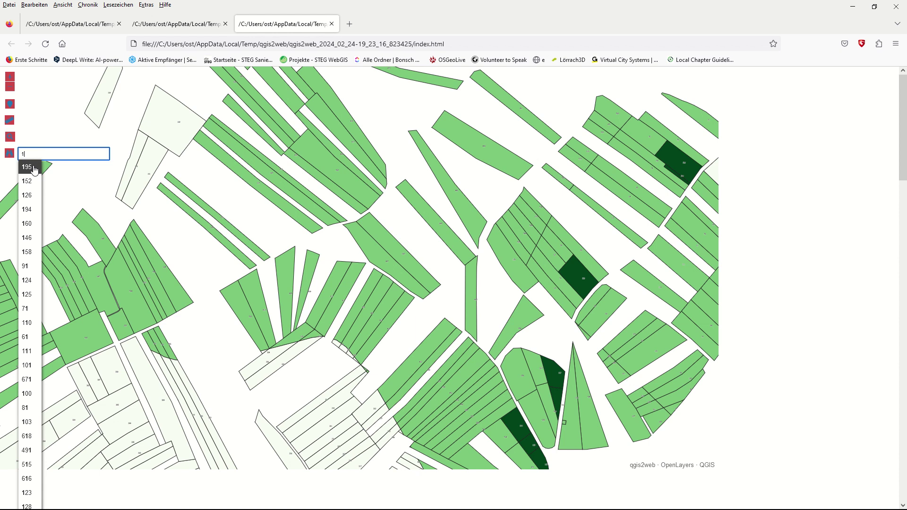
click(27, 167)
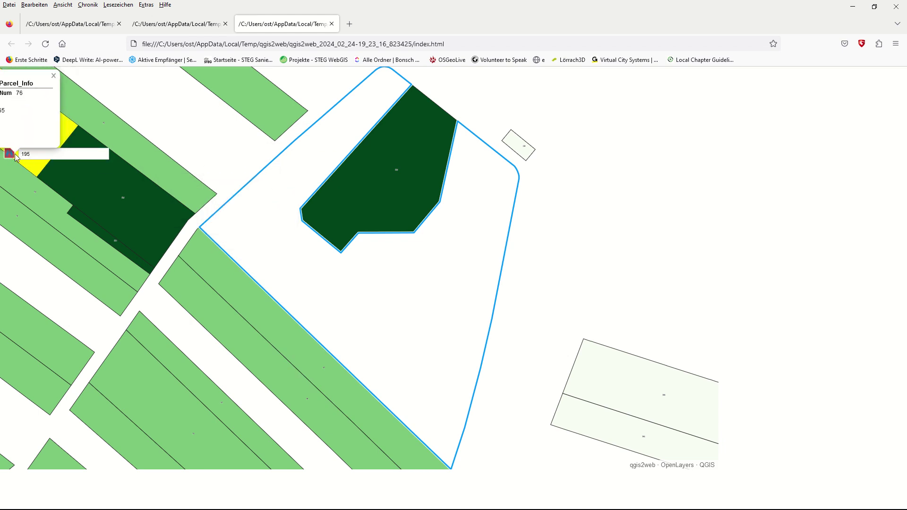
- Reload the web map, view popups for parcels 597 and 615, then close the popup
right_click(427, 212)
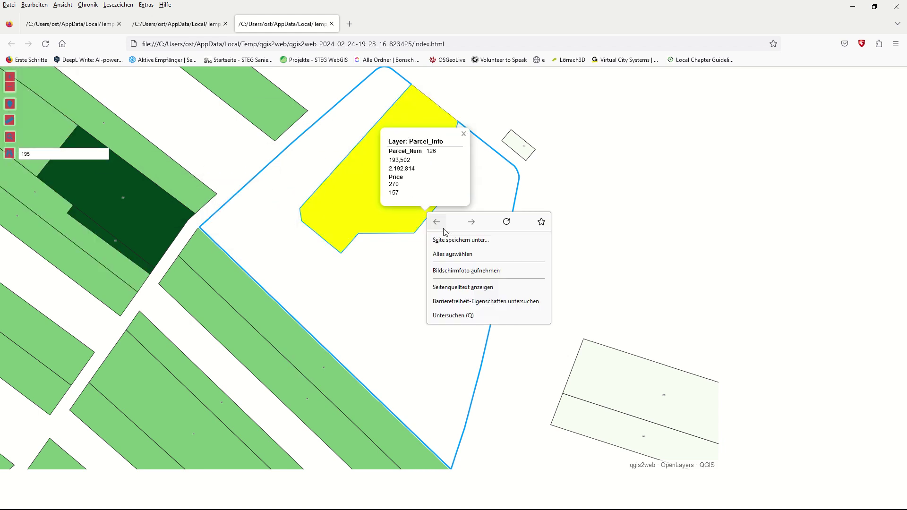
click(506, 222)
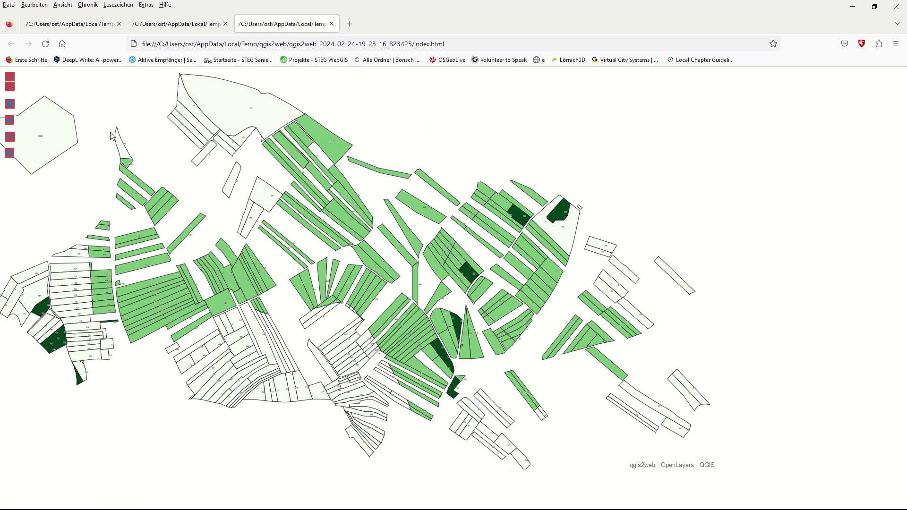
click(10, 88)
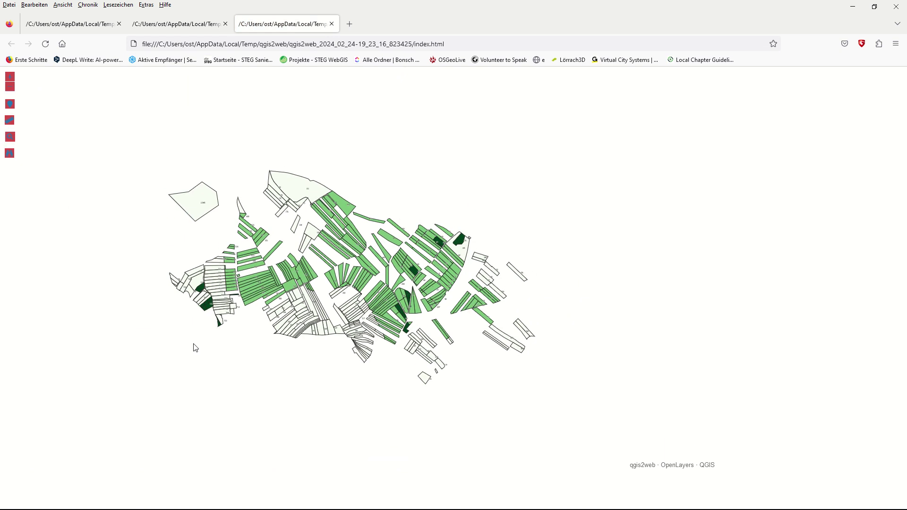
click(264, 284)
scroll(264, 283, up, 2)
click(265, 285)
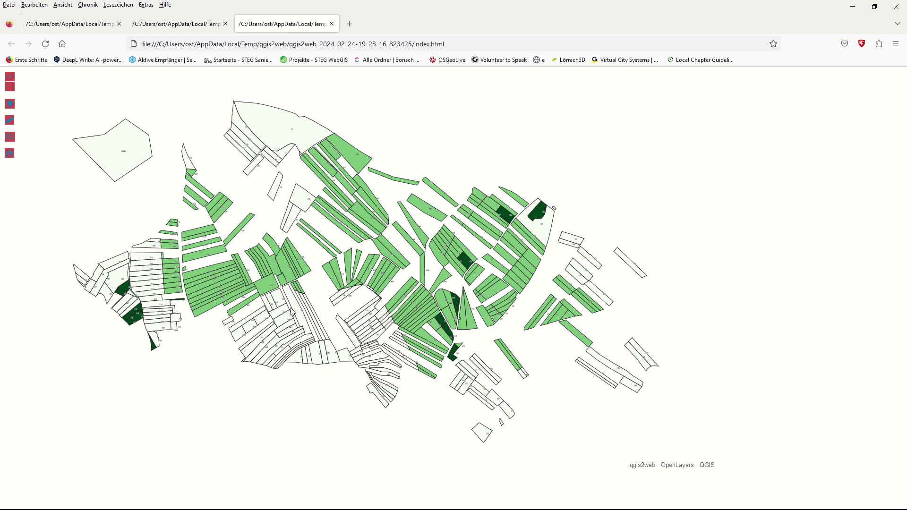
click(340, 228)
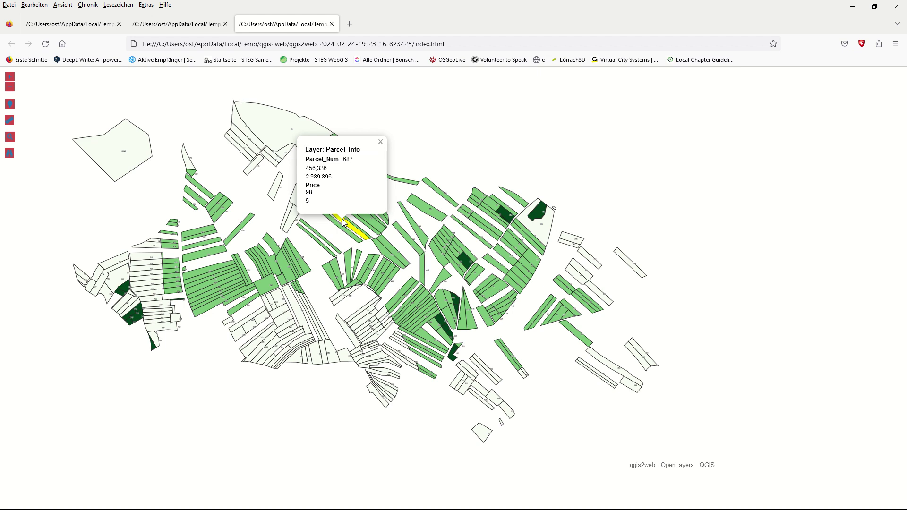
click(350, 426)
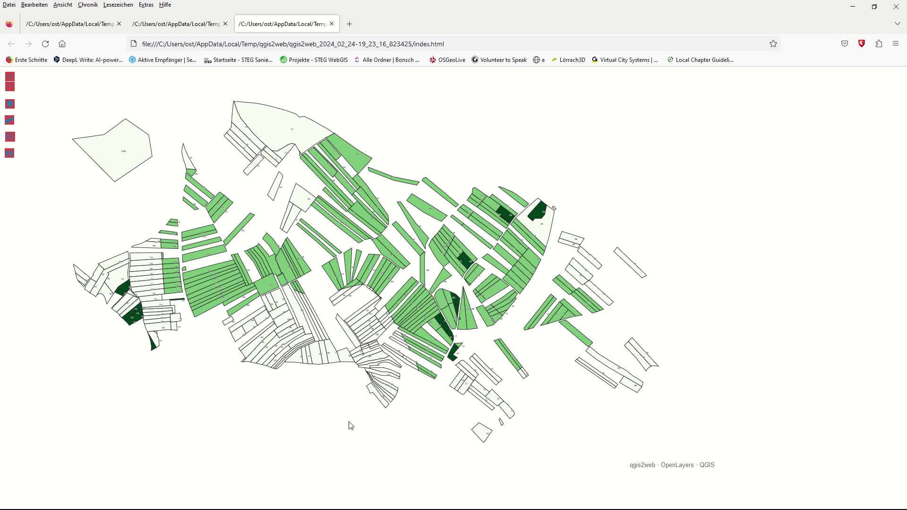